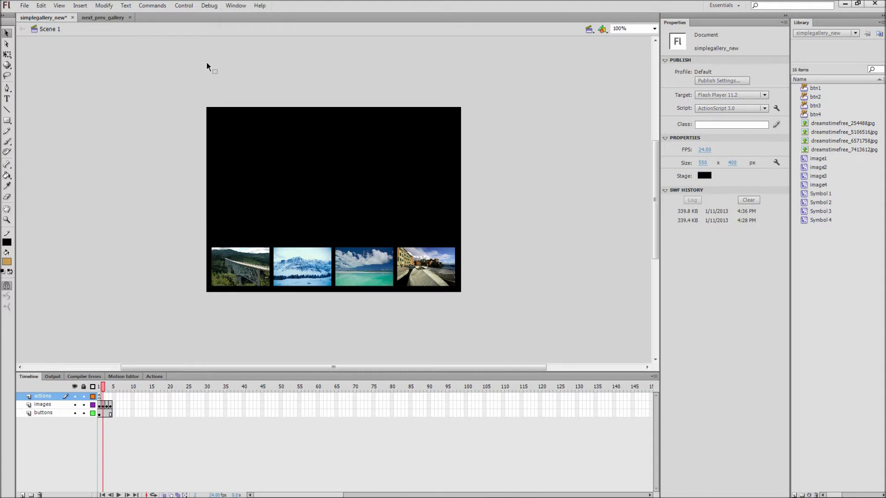
- Create a new blank ActionScript 3.0 document after glancing at the open gallery files
click(100, 19)
click(47, 17)
click(26, 8)
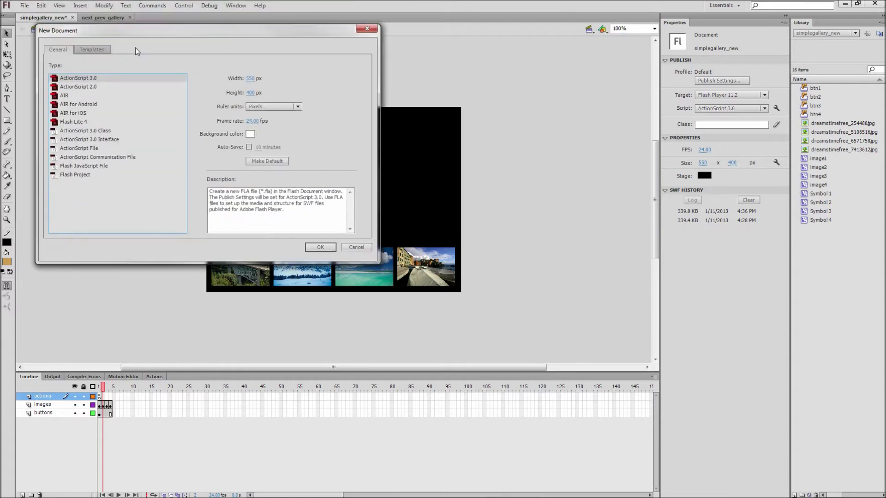
click(386, 286)
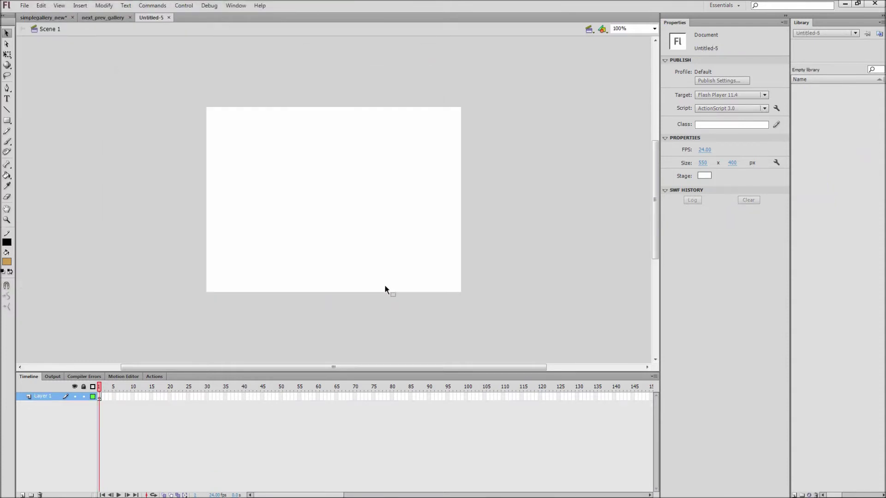
- Set the new document's stage colour to black
click(706, 180)
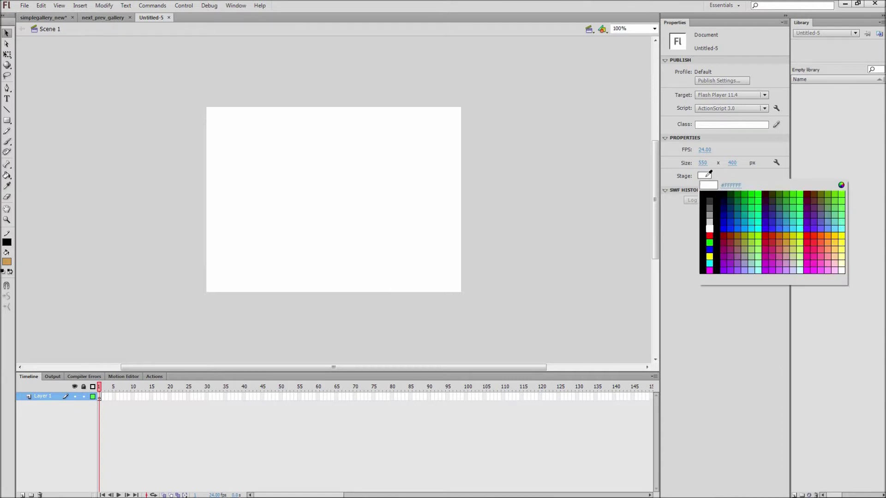
click(703, 192)
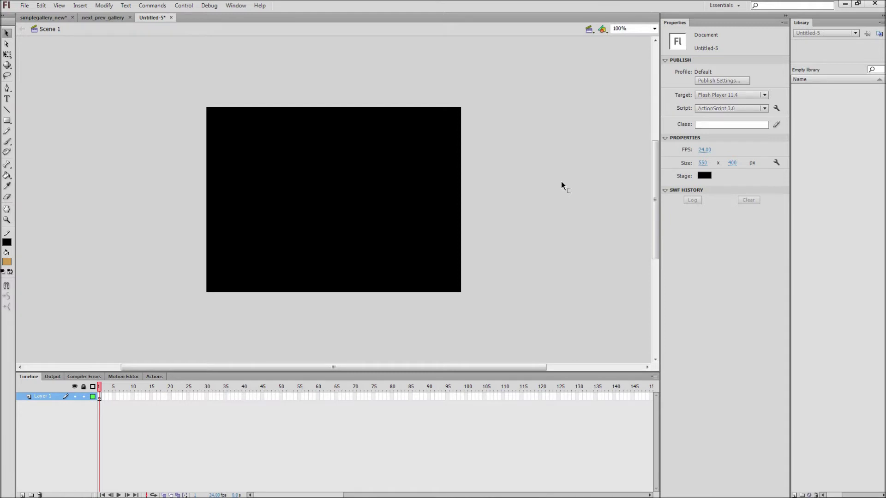
click(80, 6)
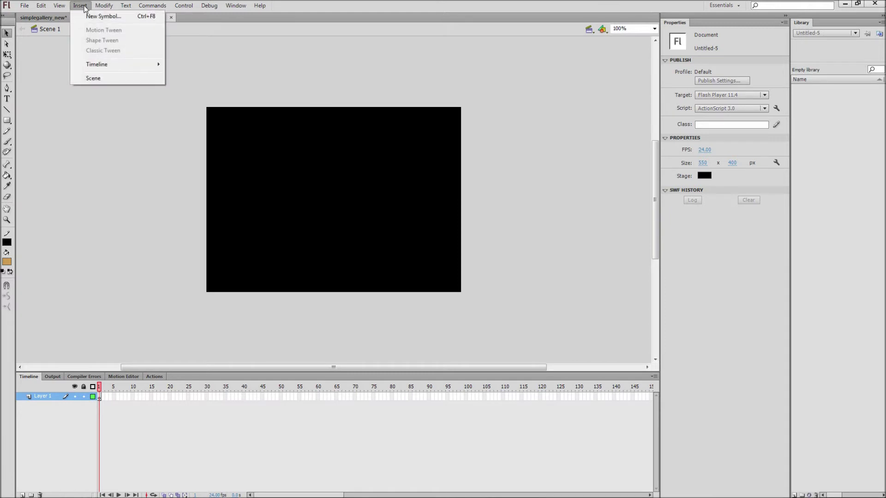
- Insert a new Movie Clip symbol named gallery1
click(100, 16)
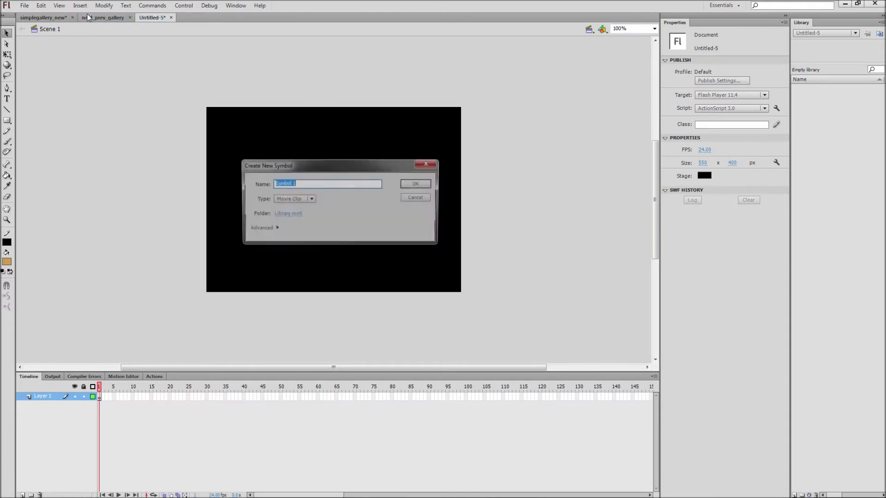
click(311, 199)
click(312, 208)
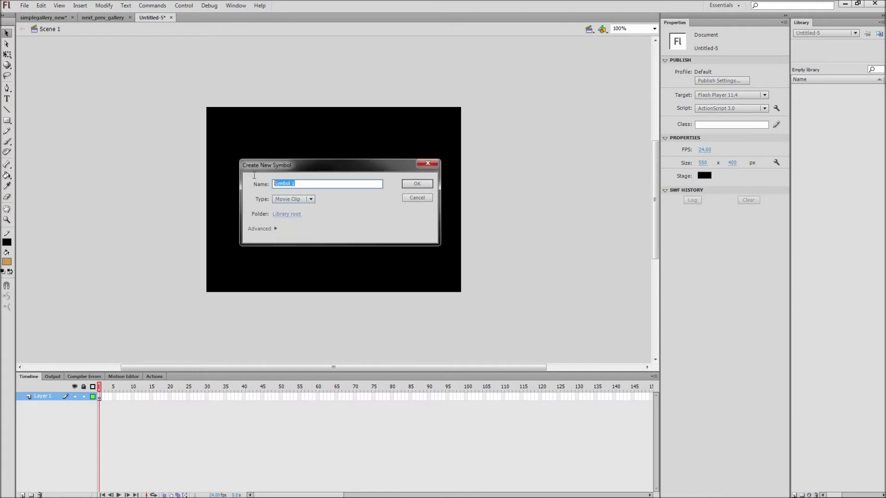
text(gallery1)
click(417, 185)
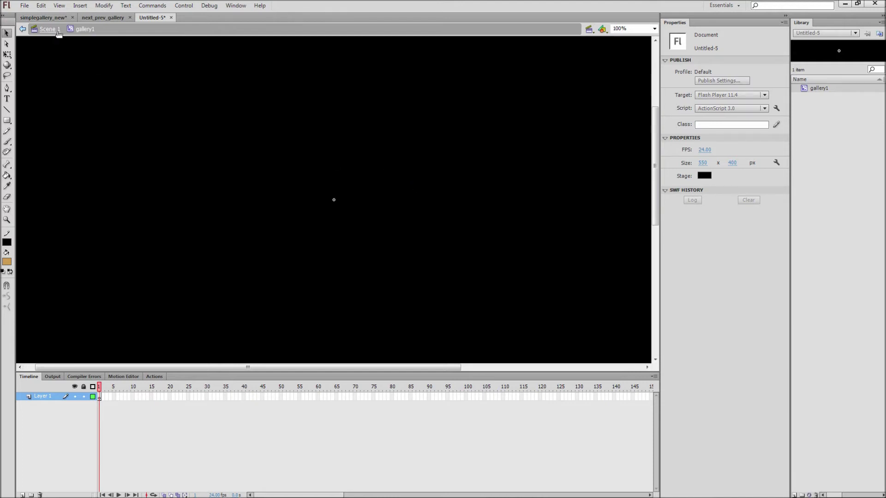
- Copy all frames from the simplegallery_new timeline
click(50, 17)
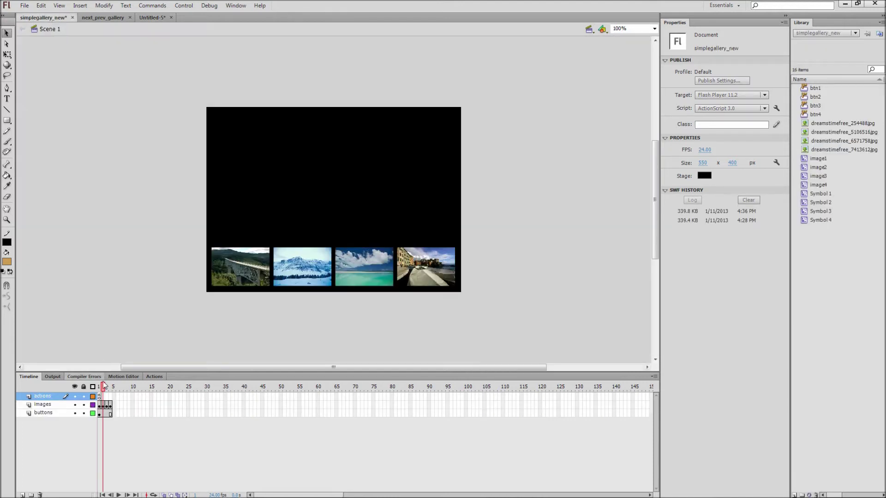
click(104, 405)
right_click(105, 404)
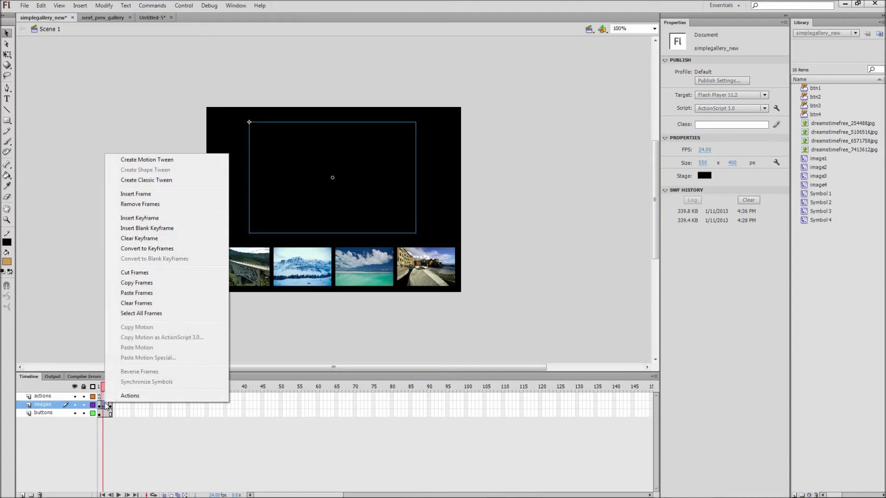
click(139, 314)
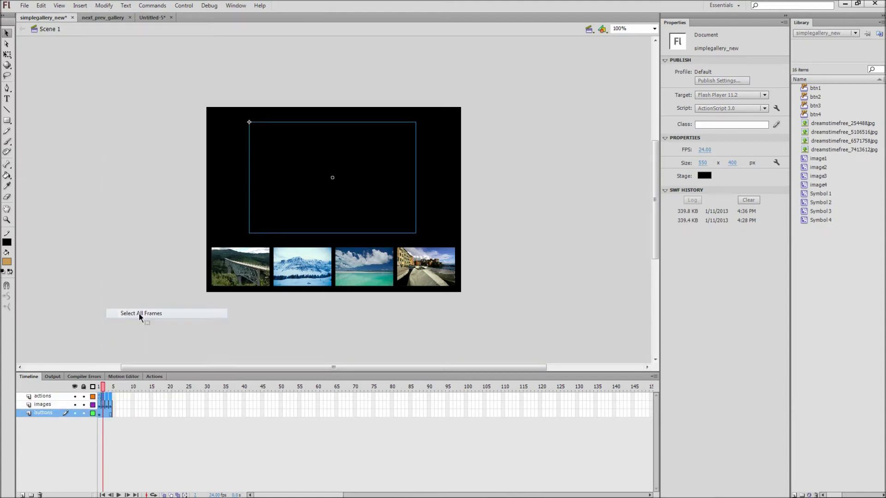
right_click(108, 407)
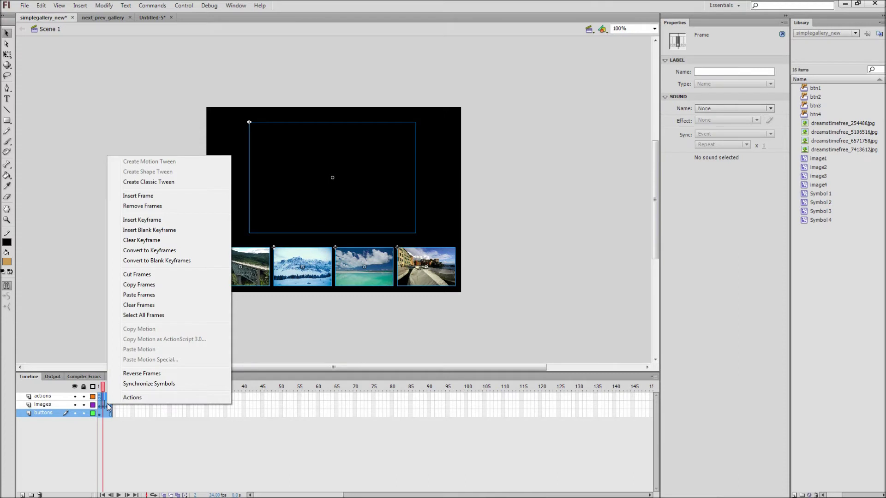
click(131, 286)
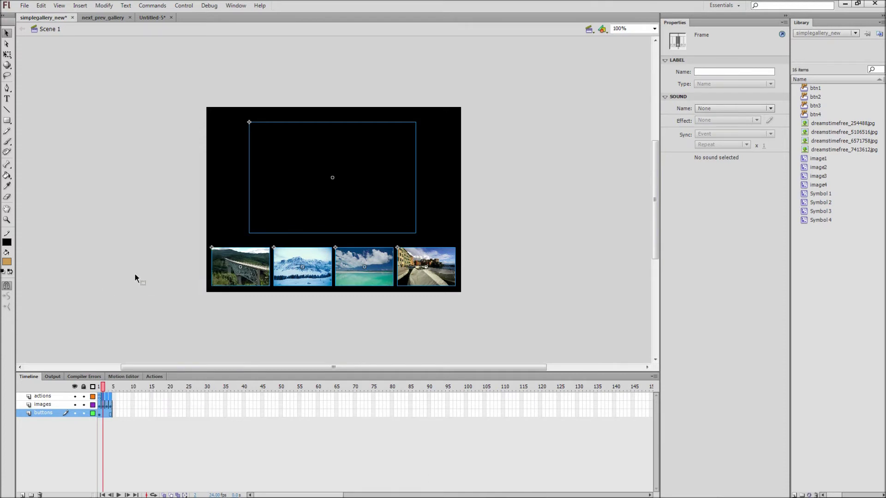
- Paste the copied frames into gallery1's timeline, bringing in the four thumbnails
click(149, 21)
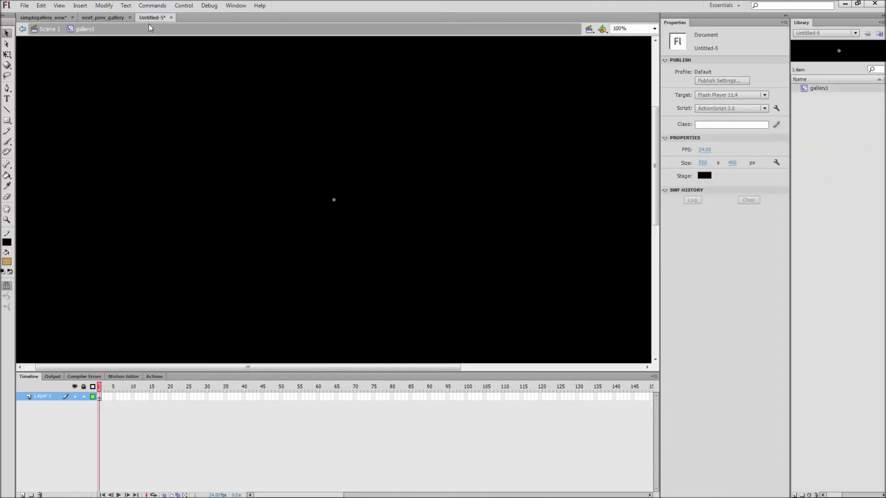
right_click(101, 401)
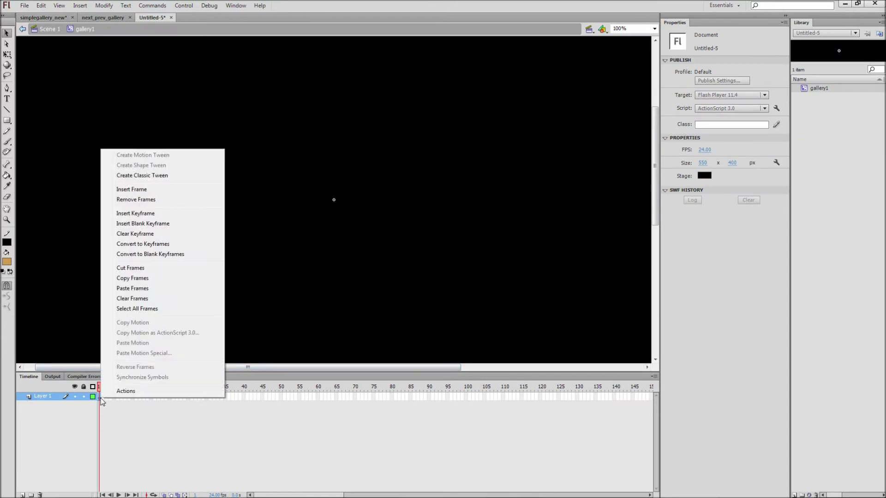
click(131, 288)
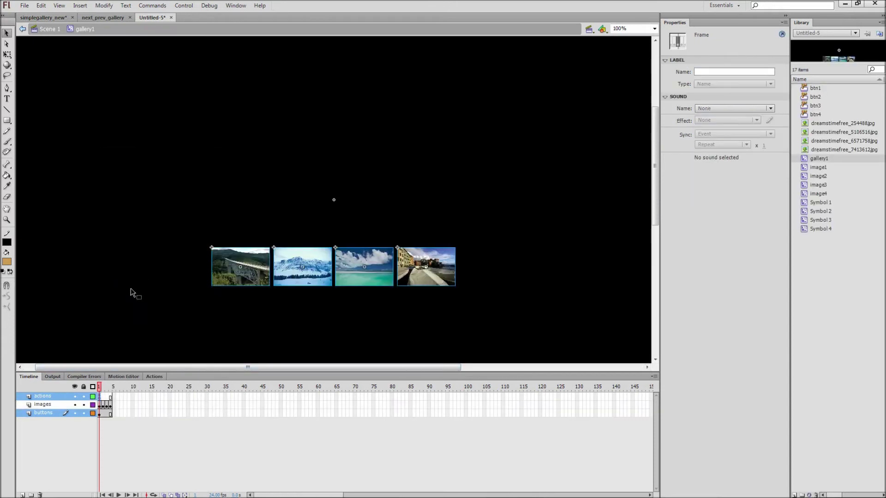
- Return to Scene 1 and place a gallery1 instance on the black stage
click(39, 30)
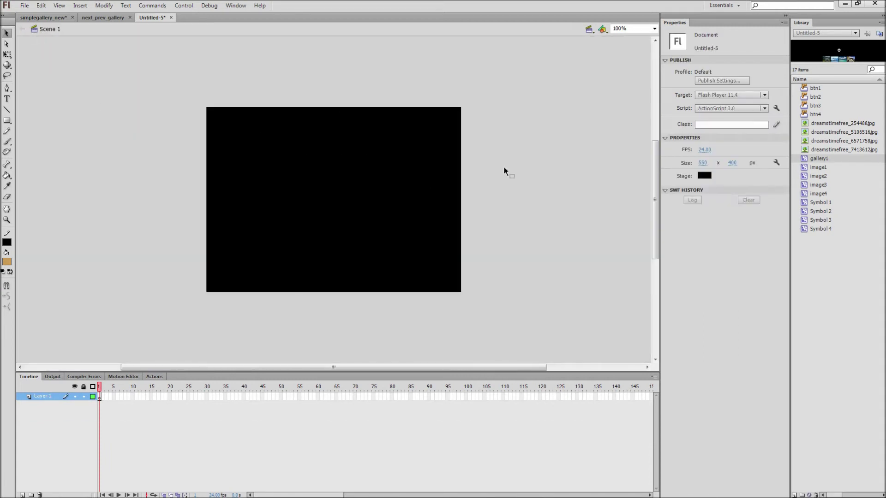
drag(818, 157, 338, 196)
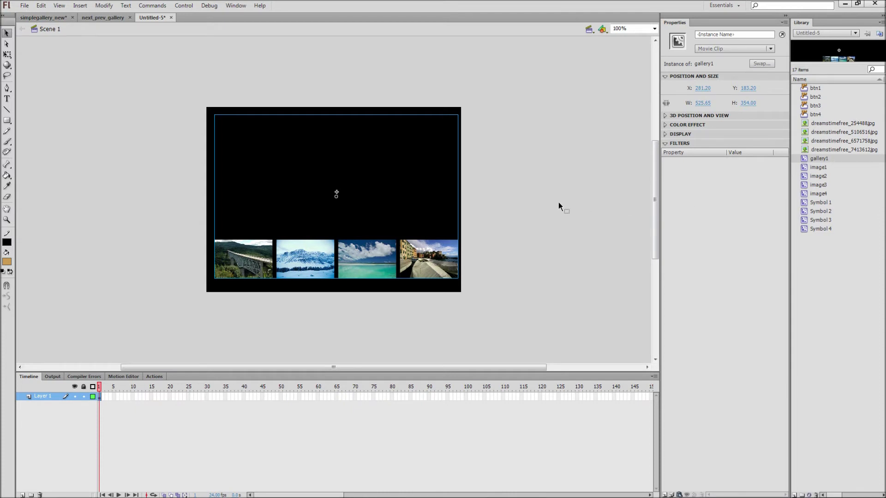
click(80, 5)
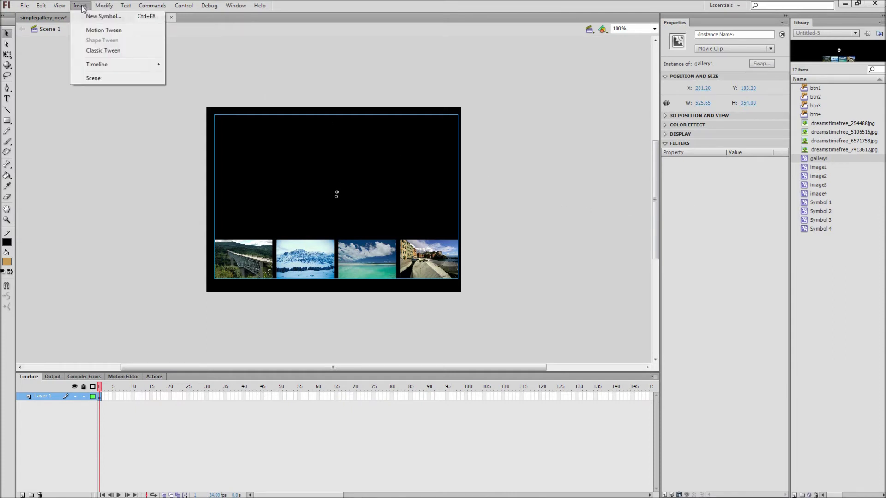
- Create a second empty Movie Clip symbol named gallery2
click(97, 16)
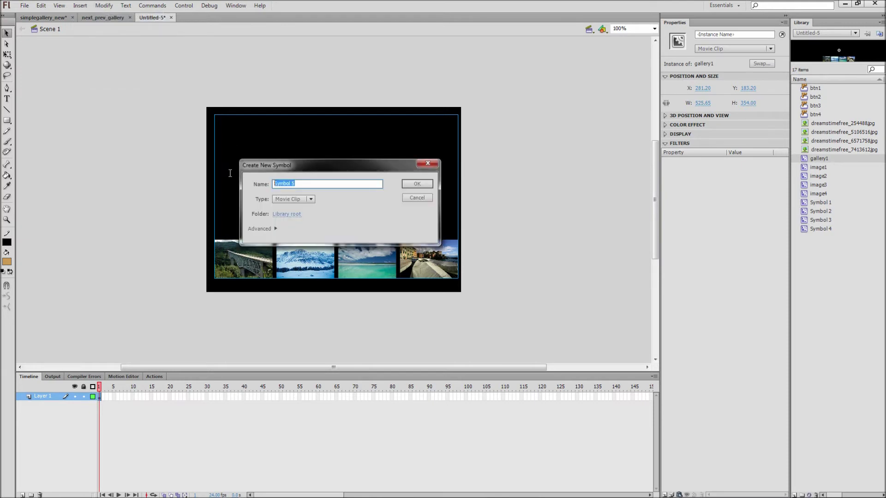
text(gallery2)
key(Return)
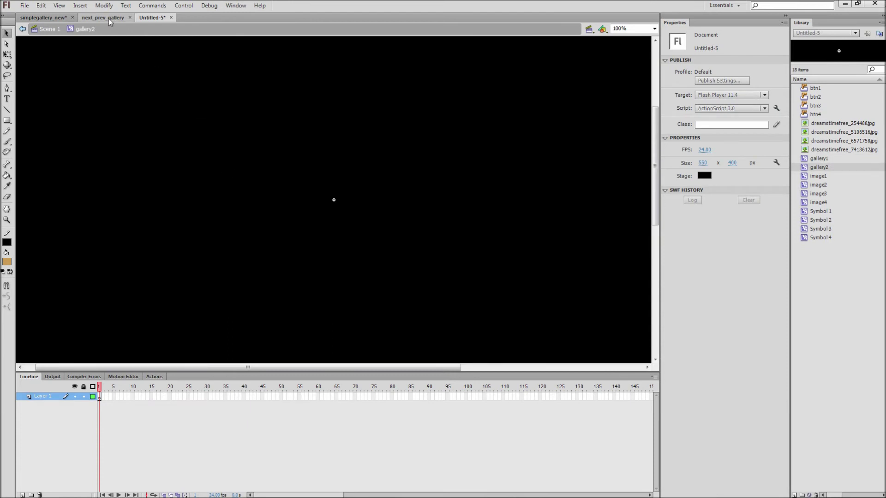
click(104, 18)
- Copy all frames from the next_prev_gallery timeline
right_click(111, 421)
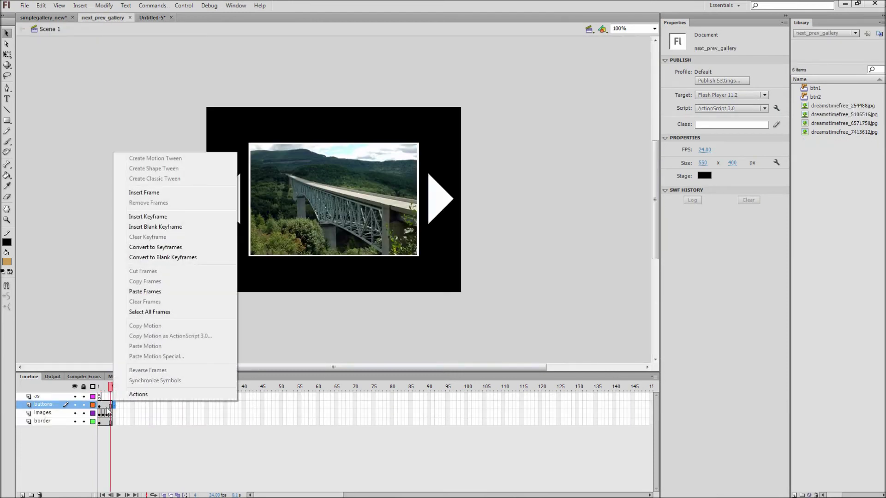
click(140, 317)
right_click(104, 418)
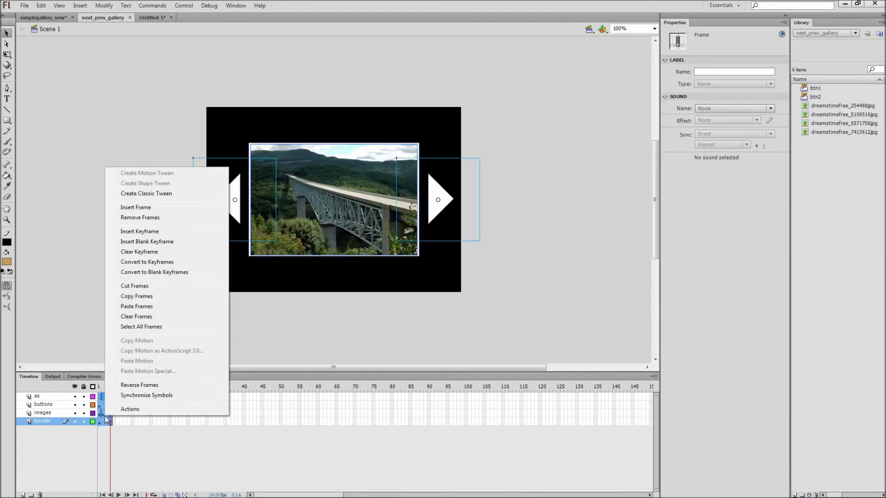
click(135, 296)
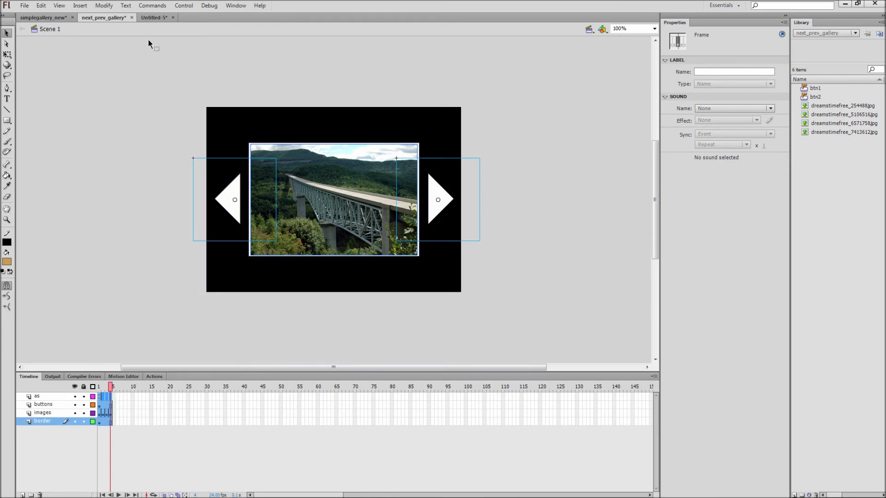
- Paste the frames into gallery2's frame 1, putting duplicate library items into a folder
click(152, 18)
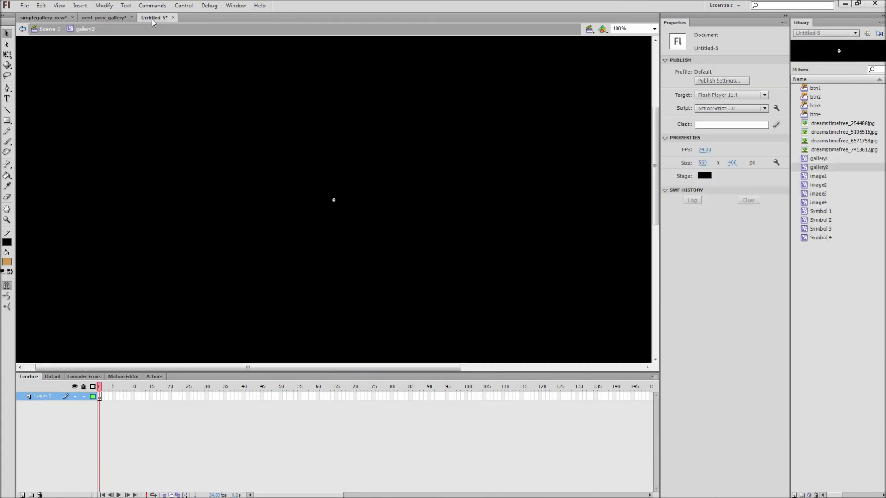
click(100, 397)
right_click(101, 399)
click(121, 286)
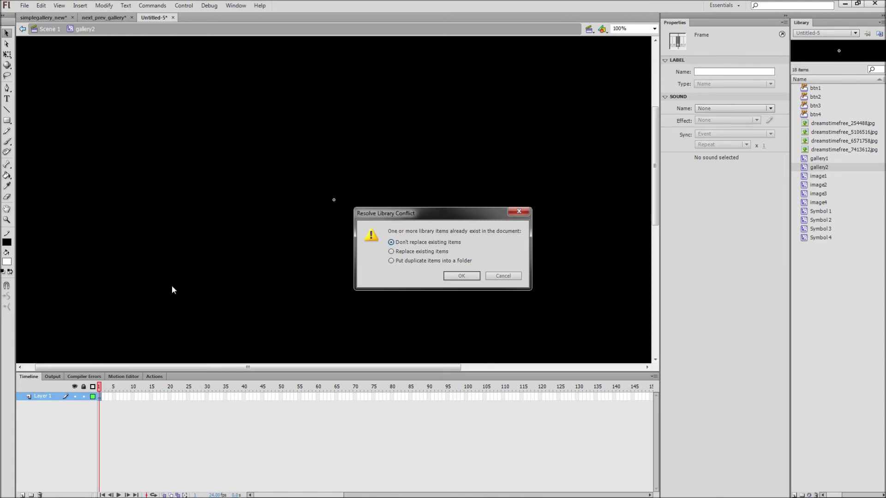
click(391, 260)
click(451, 275)
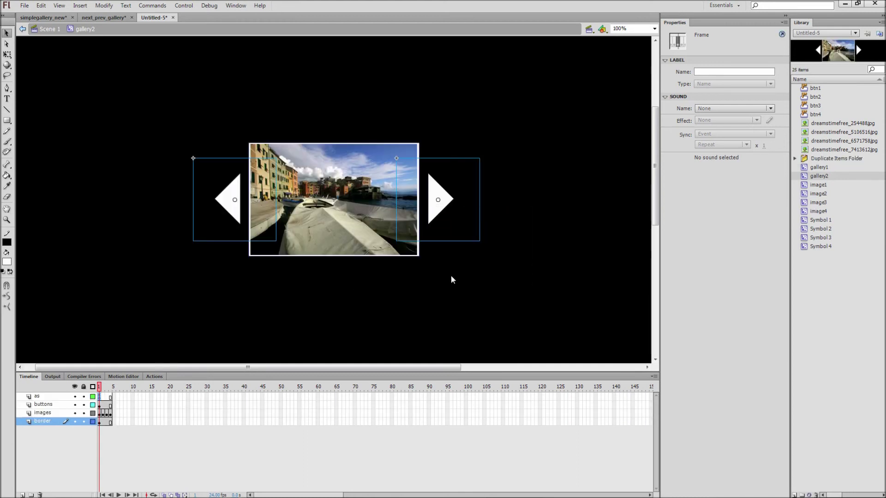
- Add gallery2 to Scene 1, shrink it to the lower right, and move gallery1 upper left
click(48, 29)
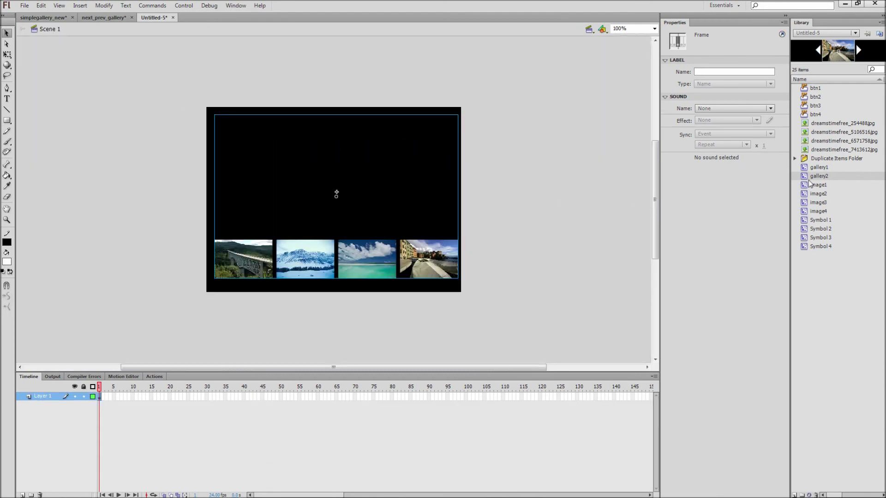
mouse_move(60, 48)
mouse_down()
mouse_move(782, 182)
mouse_move(341, 196)
mouse_up()
click(347, 270)
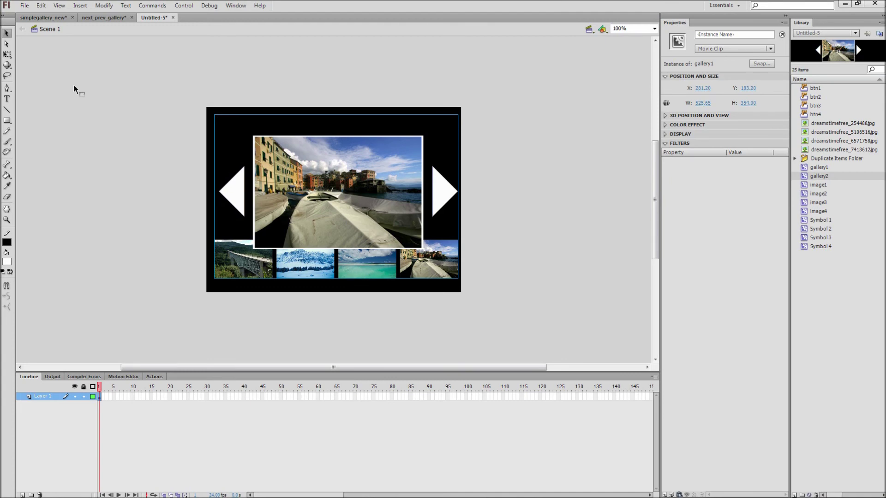
click(7, 54)
drag(457, 279, 426, 220)
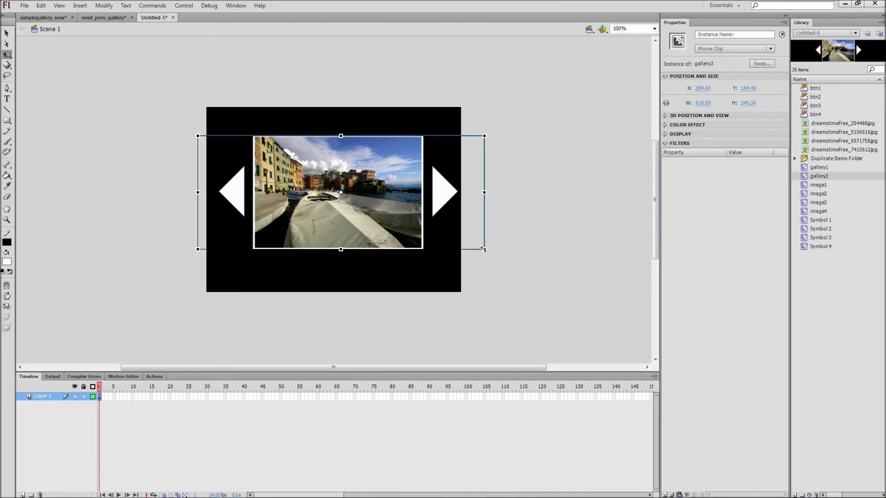
drag(346, 194, 378, 251)
drag(298, 227, 254, 199)
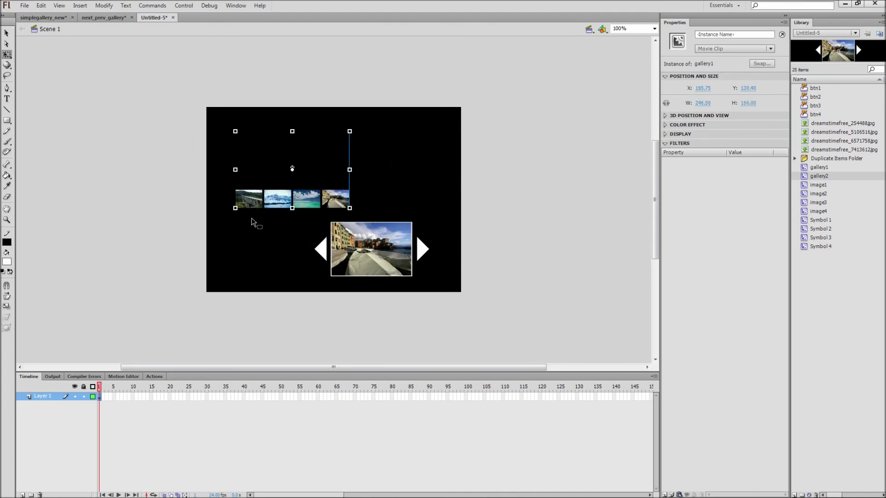
click(183, 5)
mouse_move(200, 74)
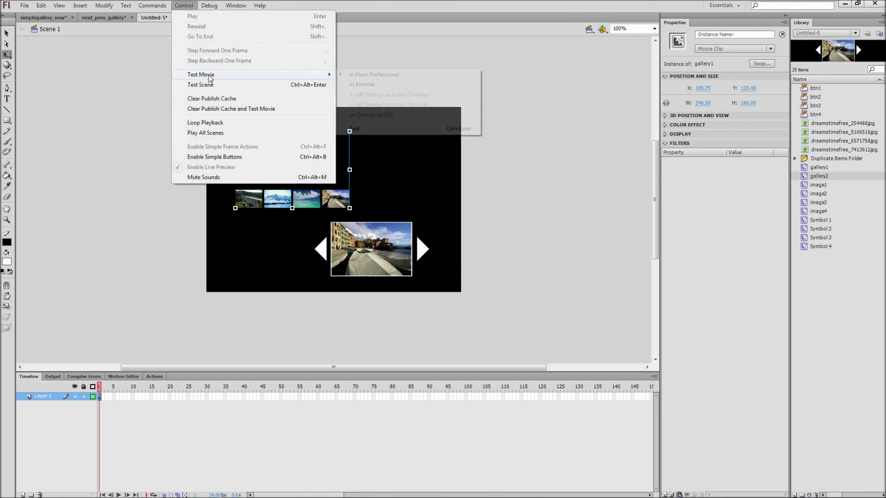
- Test the movie, clicking a thumbnail and a next/prev arrow to change photos
click(391, 129)
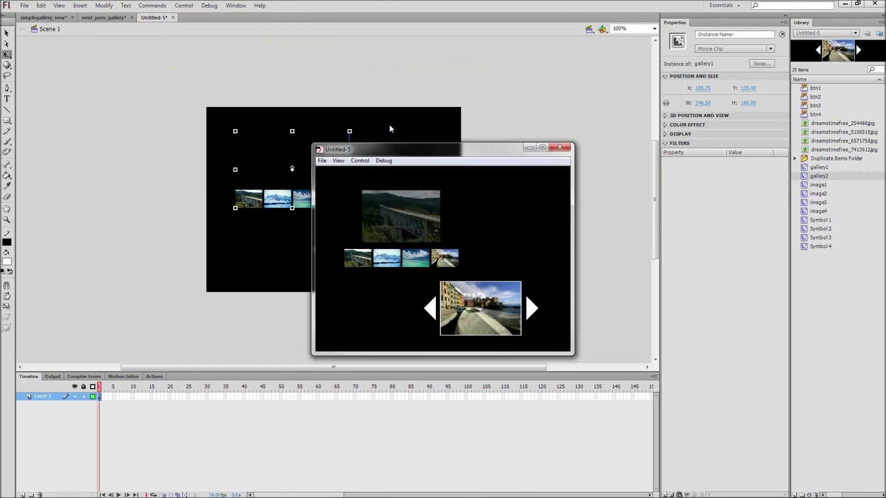
click(389, 258)
click(419, 259)
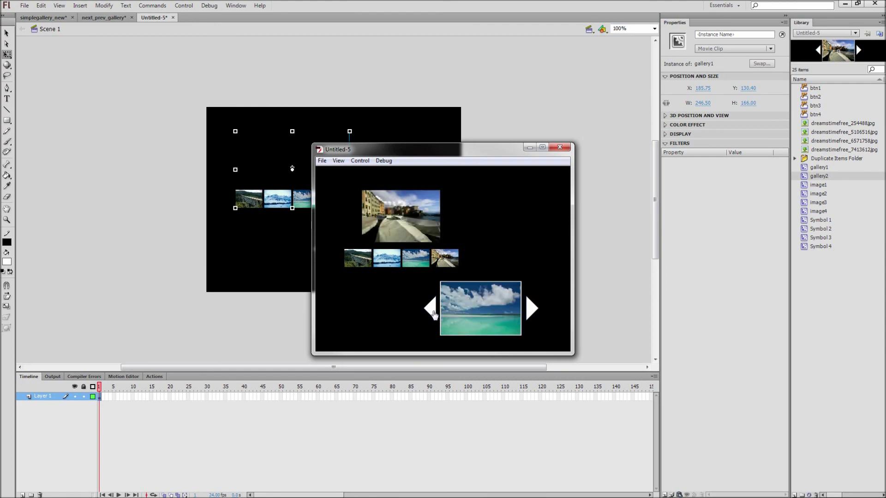